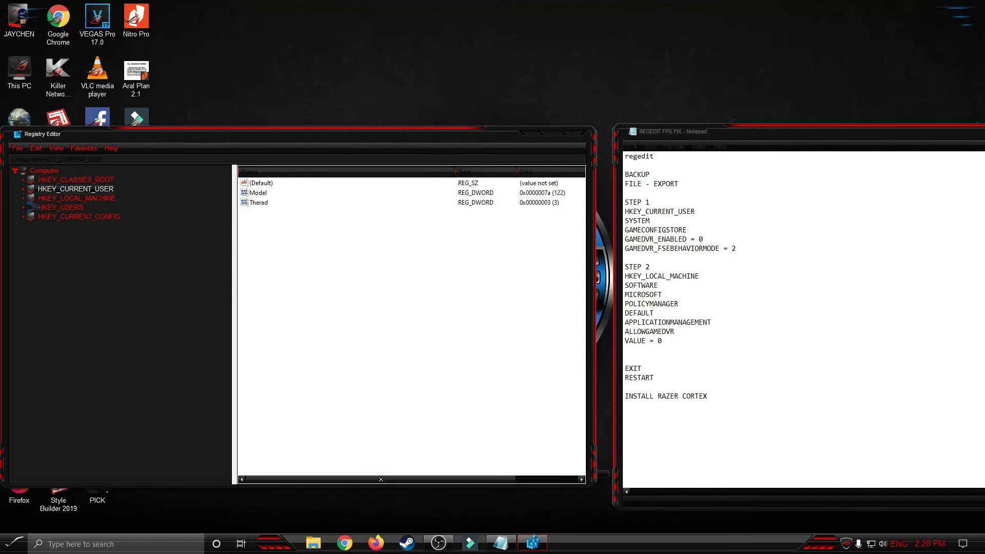
Step: Open the registry key HKEY_LOCAL_MACHINE\SOFTWARE\Microsoft\PolicyManager\default\ApplicationManagement\AllowGameDVR
{"action": "left_click", "coordinate": [25, 199]}
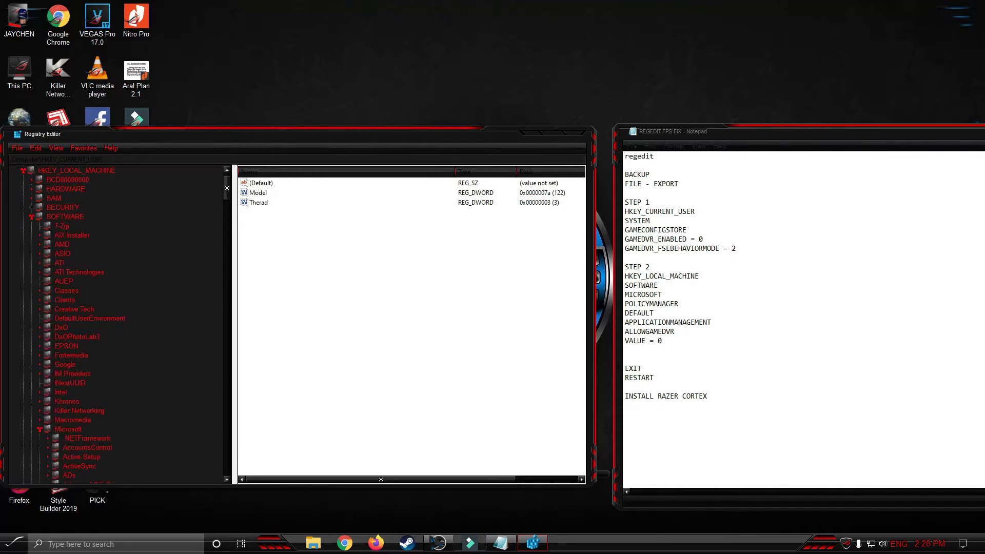
{"action": "left_click", "coordinate": [440, 544]}
{"action": "left_click", "coordinate": [440, 544]}
{"action": "left_click", "coordinate": [31, 217]}
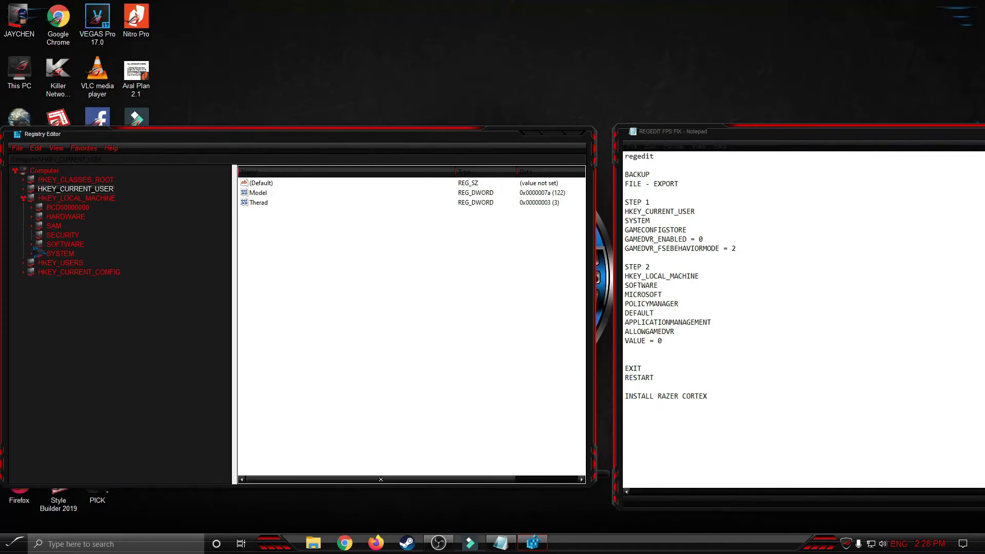
{"action": "left_click", "coordinate": [33, 245]}
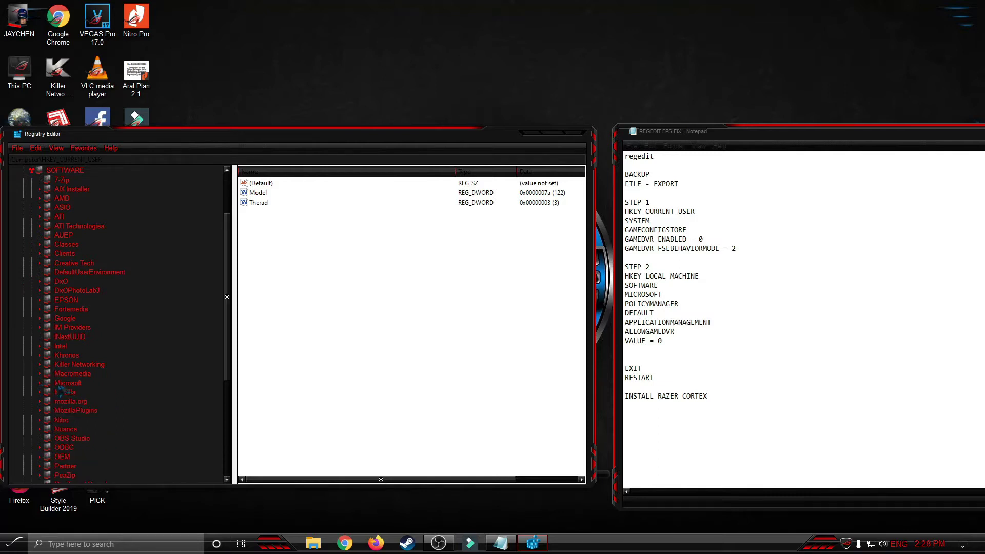
{"action": "left_click", "coordinate": [41, 383]}
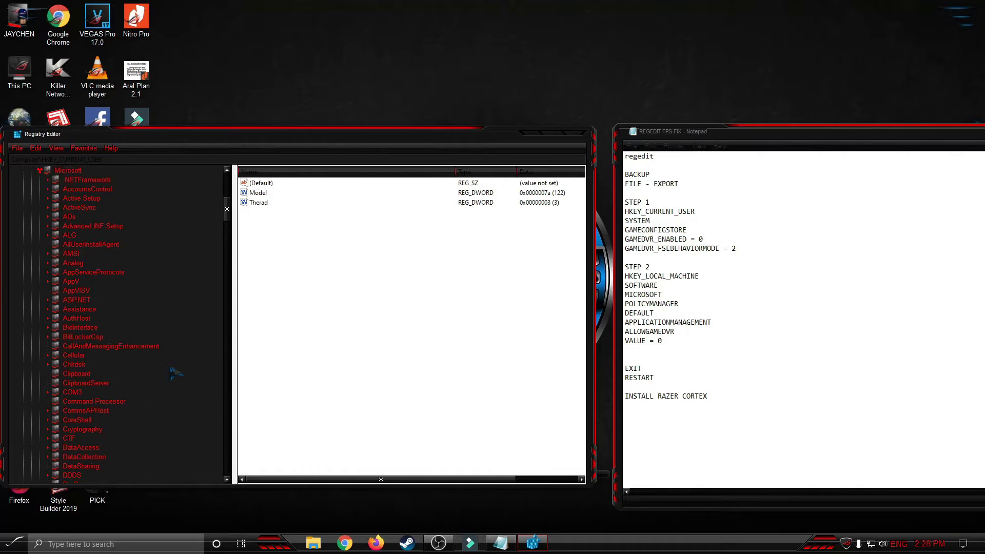
{"action": "scroll", "coordinate": [137, 371], "scroll_direction": "down", "scroll_amount": 11}
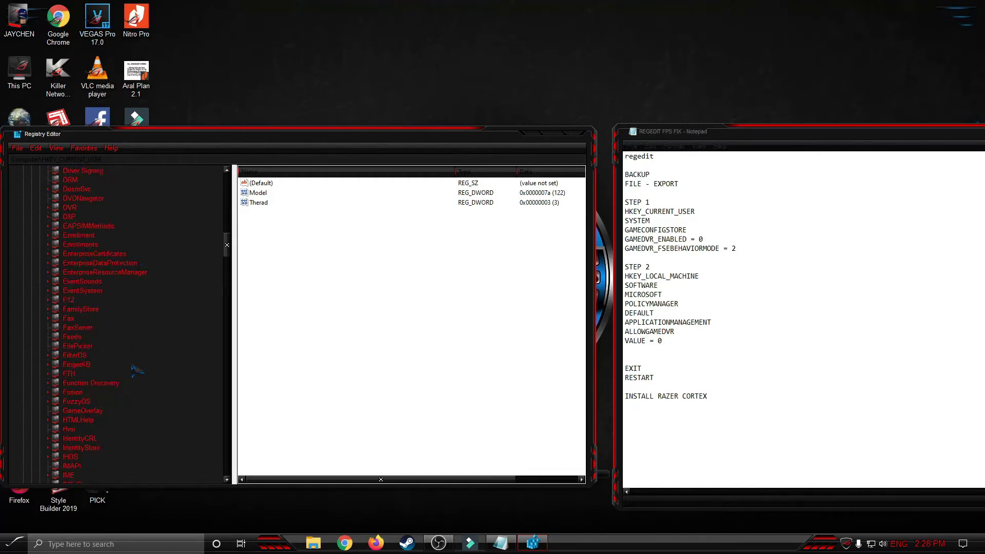
{"action": "scroll", "coordinate": [137, 371], "scroll_direction": "down", "scroll_amount": 11}
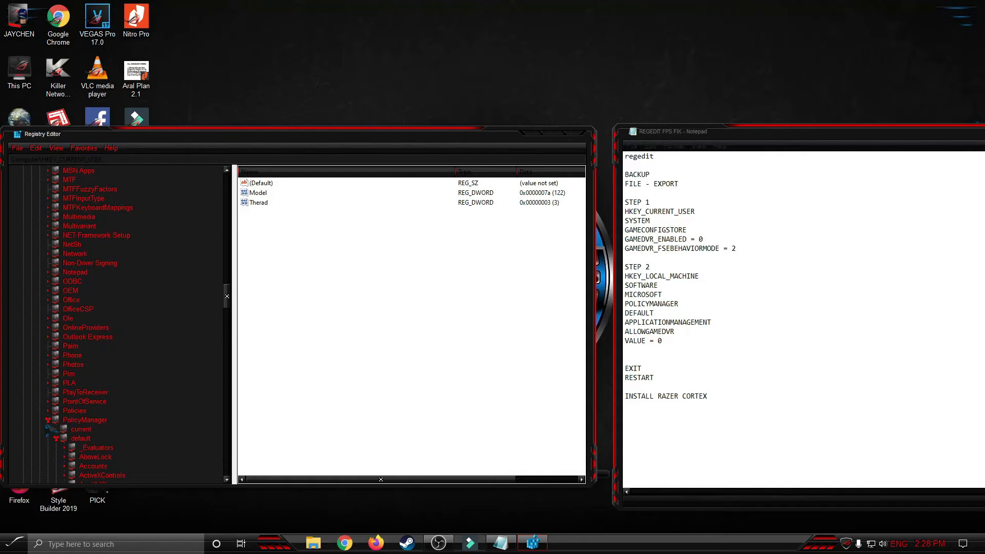
{"action": "left_click", "coordinate": [49, 422]}
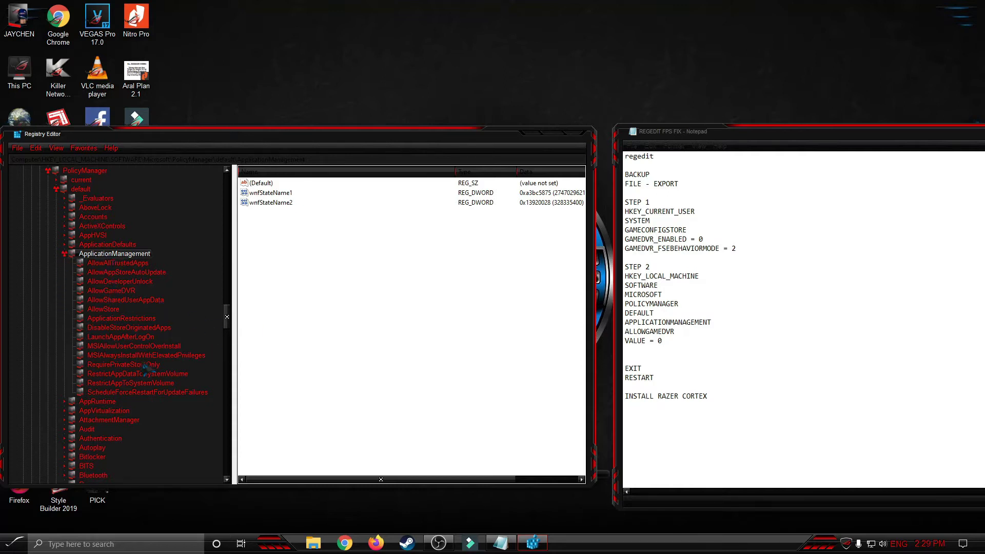
{"action": "left_click", "coordinate": [100, 292]}
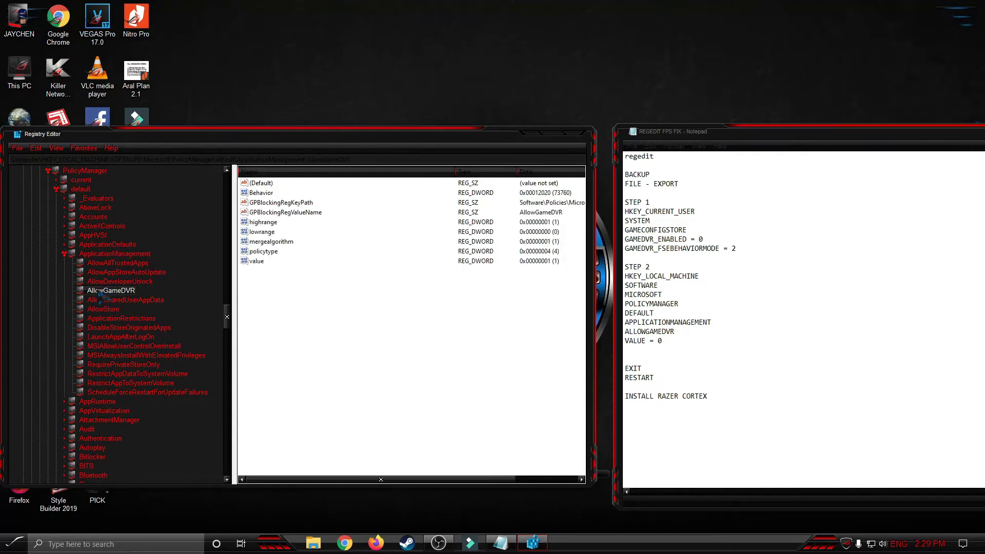
Step: Set the "value" entry of the AllowGameDVR key to 0 and close the Registry Editor
{"action": "double_click", "coordinate": [257, 261]}
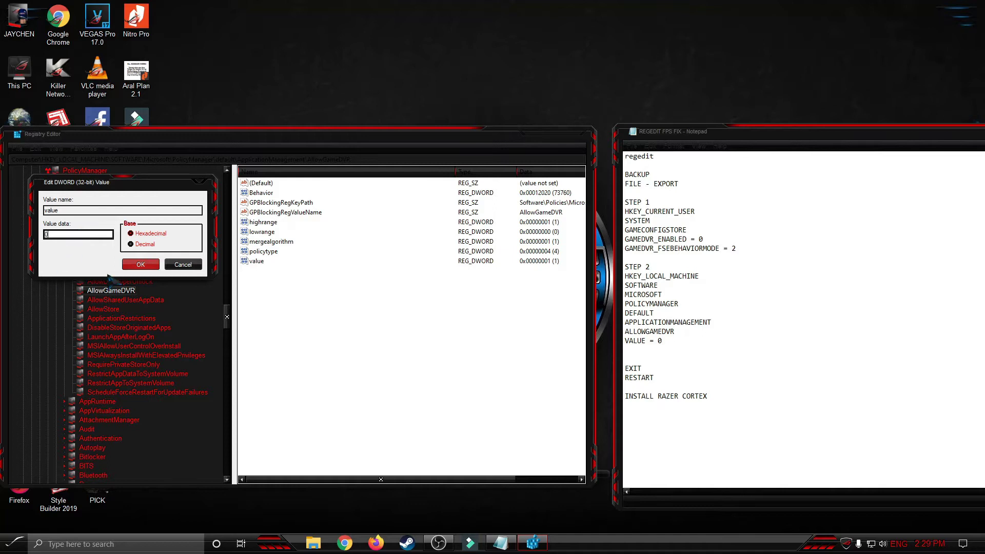
{"action": "type", "text": "0"}
{"action": "left_click", "coordinate": [142, 264]}
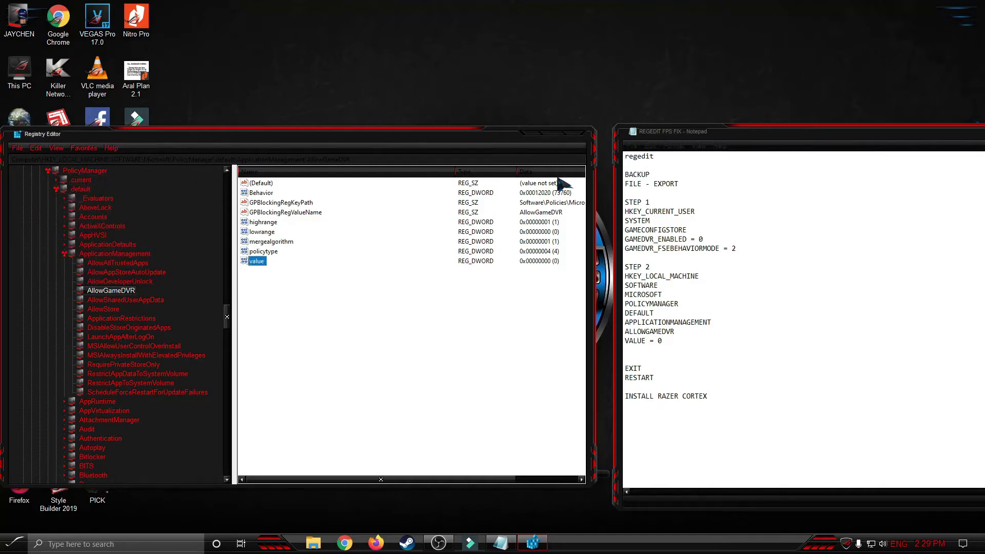
{"action": "left_click", "coordinate": [583, 134]}
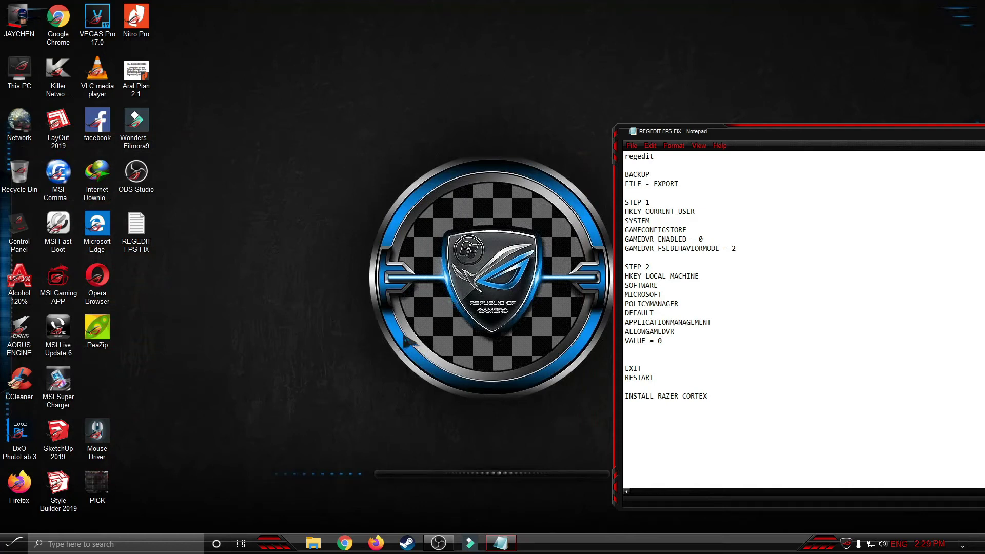
Step: Switch to Google Chrome, search for "razer cortex" and open the official Razer Cortex page
{"action": "left_click", "coordinate": [345, 542]}
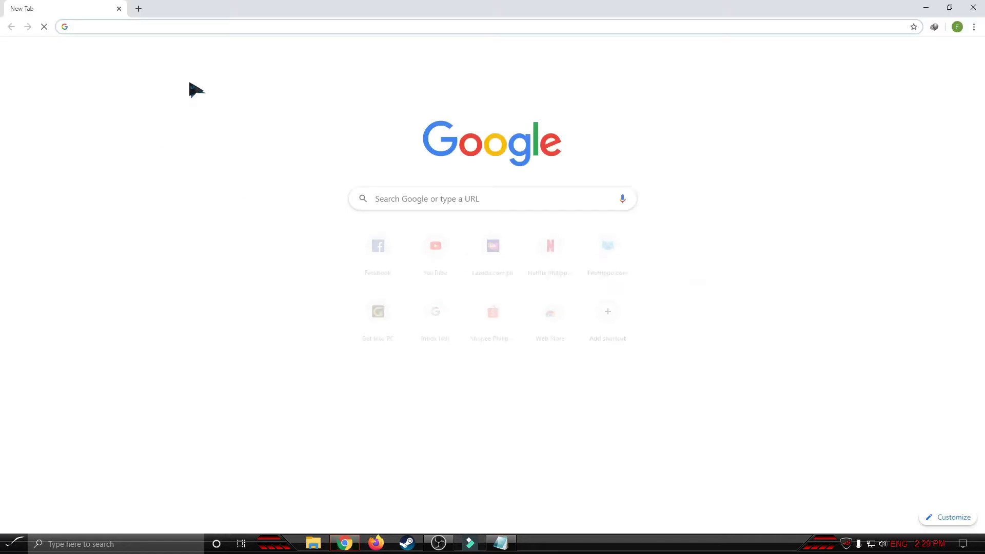
{"action": "type", "text": "raz"}
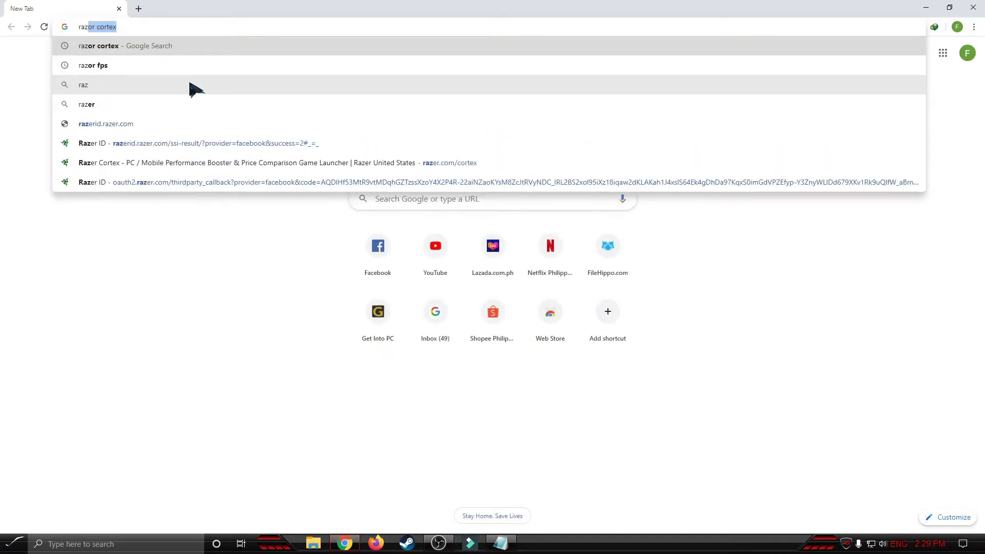
{"action": "type", "text": "er cortex"}
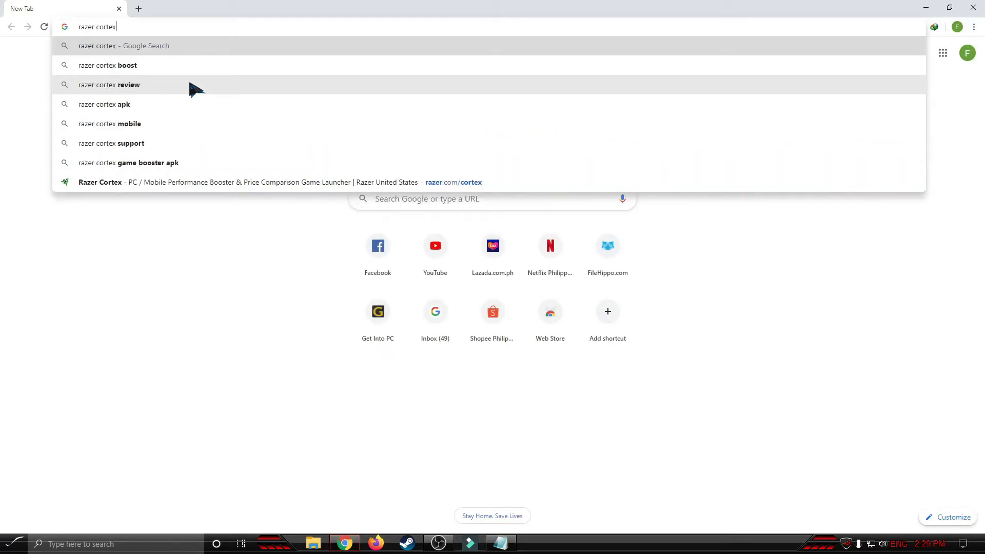
{"action": "key", "text": "Return"}
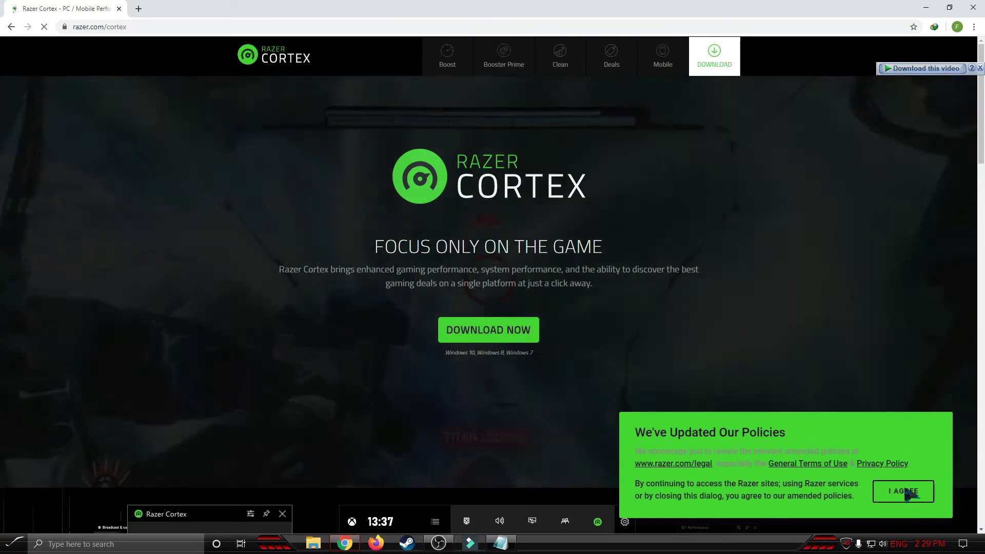
Step: Download the Razer Cortex installer for Windows and open the folder where it is saved
{"action": "left_click", "coordinate": [903, 491]}
{"action": "left_click", "coordinate": [496, 335]}
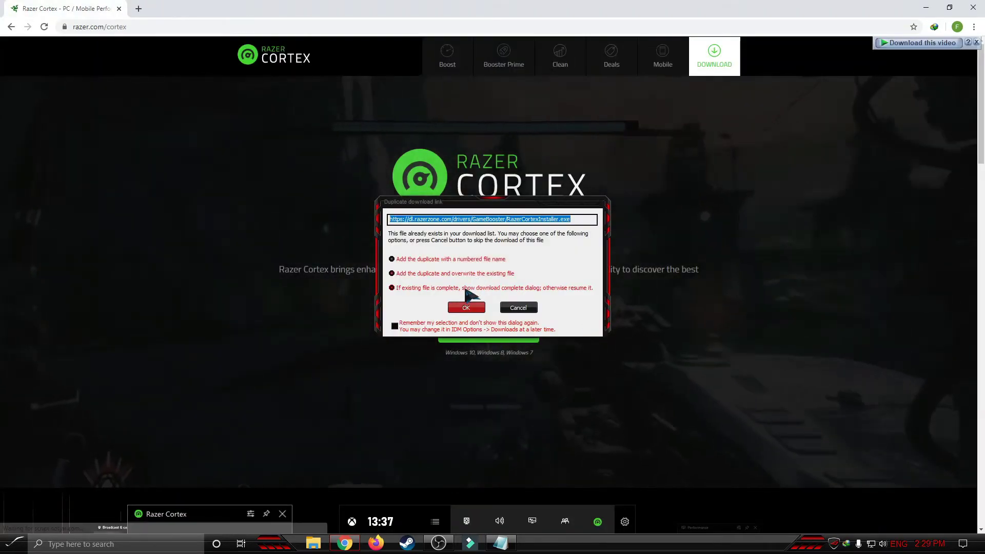
{"action": "left_click", "coordinate": [467, 308]}
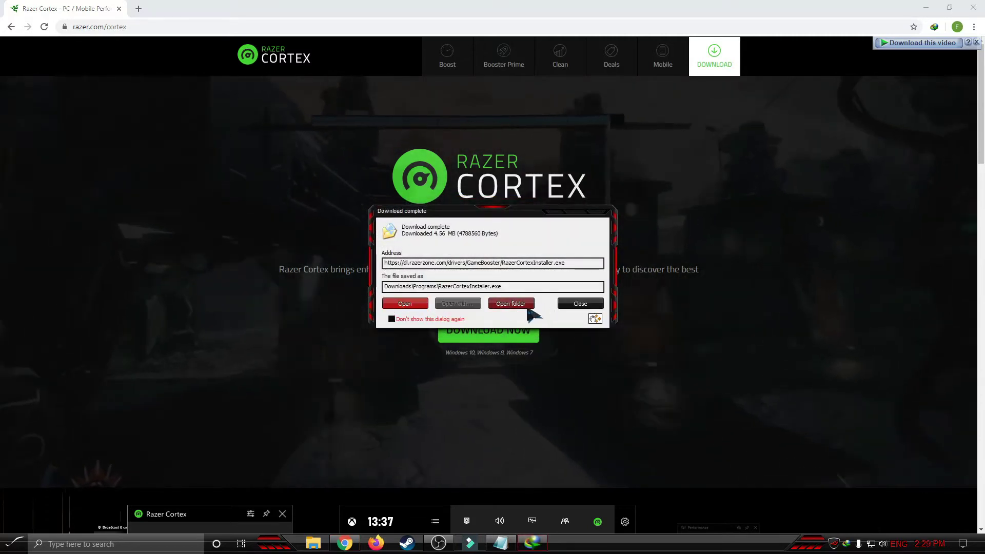
{"action": "left_click", "coordinate": [511, 304]}
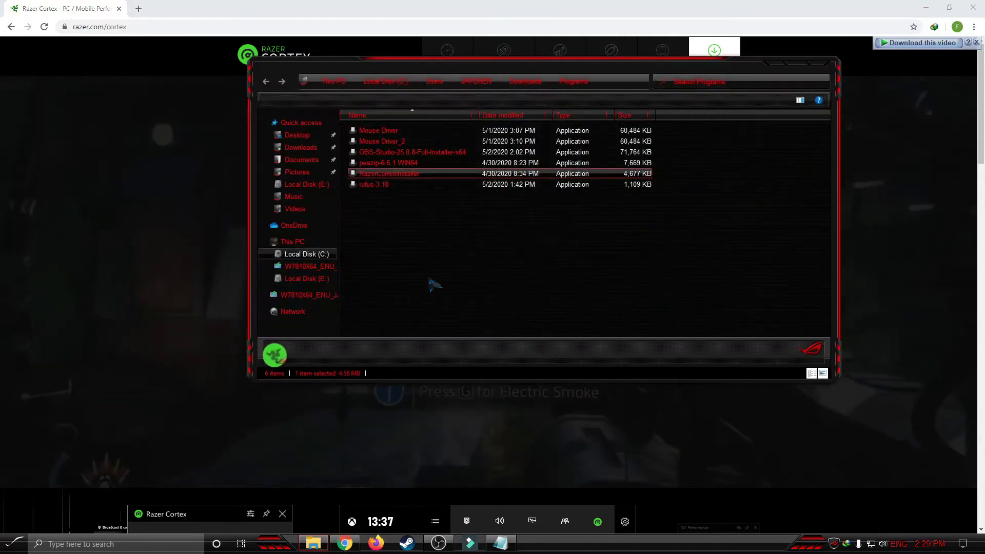
Step: Run RazerCortexInstaller and install only Razer Cortex, leaving Razer Synapse unselected
{"action": "double_click", "coordinate": [387, 174]}
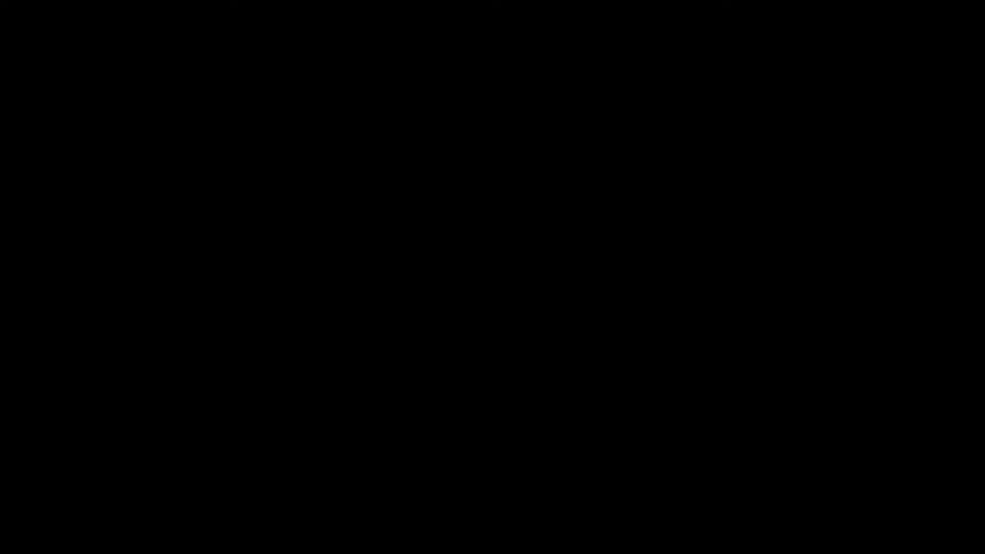
{"action": "left_click", "coordinate": [451, 354]}
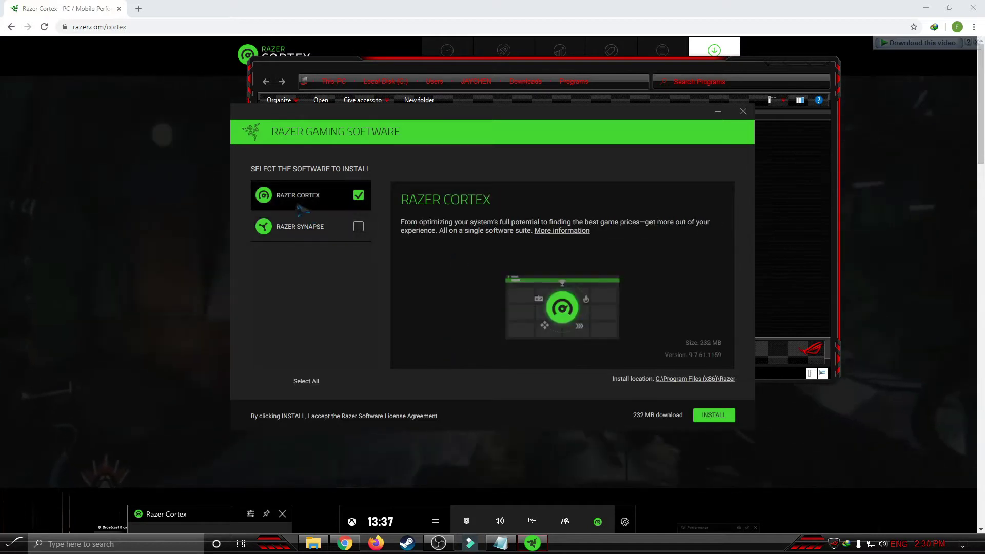
{"action": "left_click", "coordinate": [328, 236]}
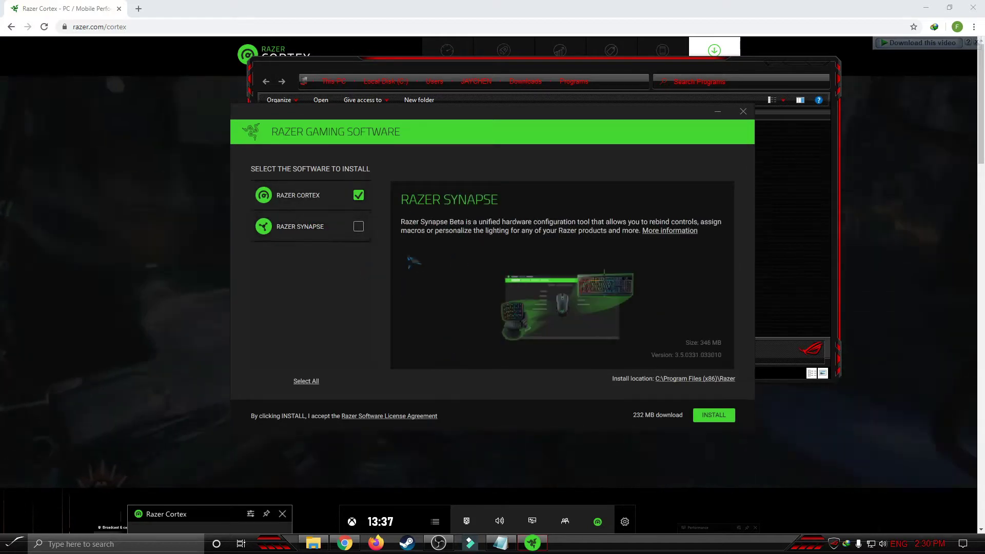
{"action": "left_click", "coordinate": [719, 417]}
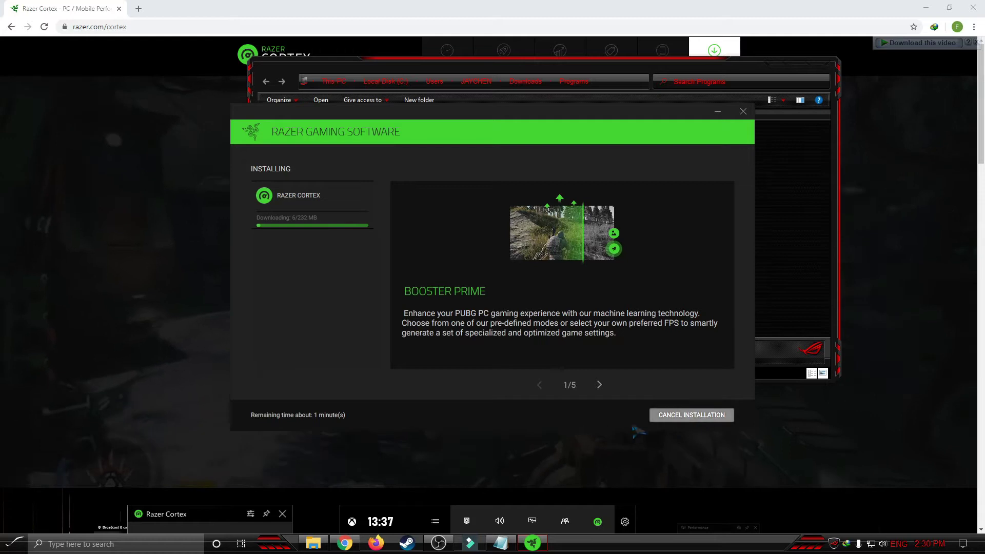
Step: Look through the Razer Cortex feature slides in the installer while it downloads
{"action": "left_click", "coordinate": [599, 384]}
{"action": "left_click", "coordinate": [600, 385]}
{"action": "left_click", "coordinate": [599, 385]}
{"action": "left_click", "coordinate": [599, 384]}
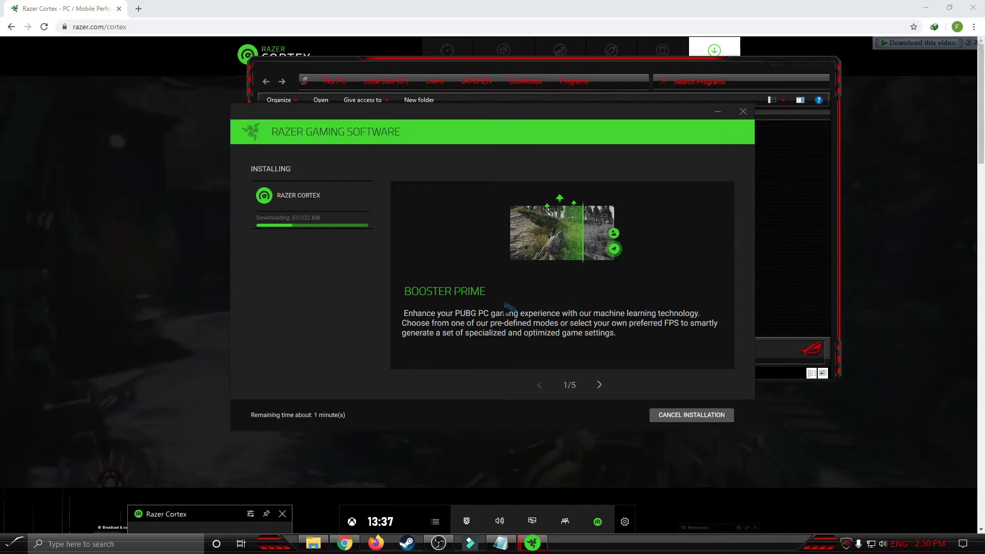
{"action": "left_click", "coordinate": [598, 385]}
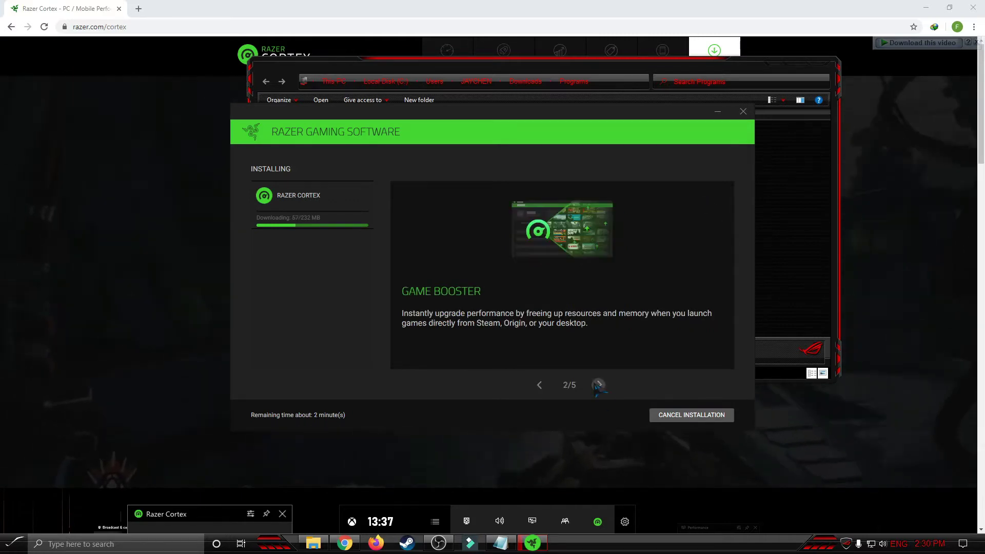
{"action": "left_click", "coordinate": [598, 384]}
{"action": "left_click", "coordinate": [597, 385]}
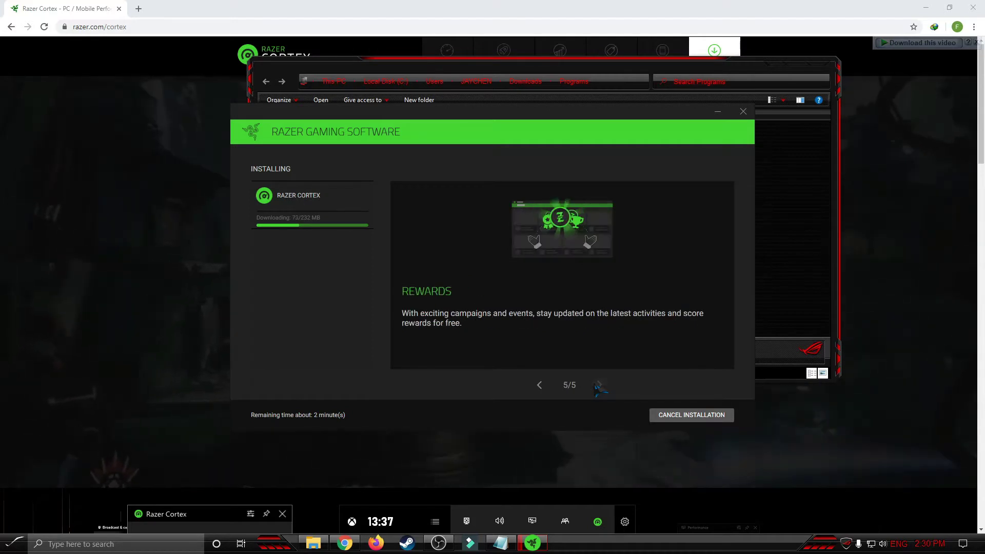
{"action": "left_click", "coordinate": [541, 384]}
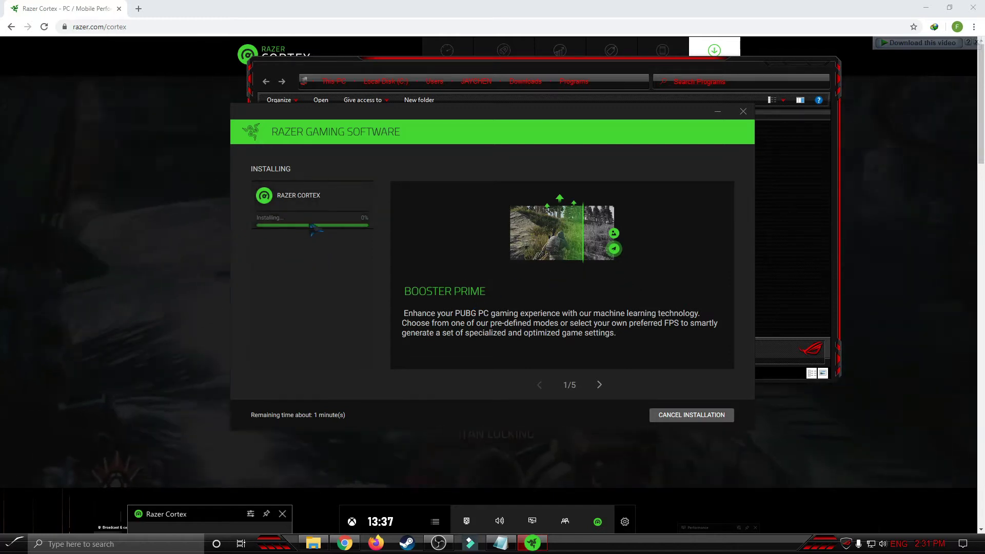
Step: Search the web for "fps meaning" in a new browser tab
{"action": "left_click", "coordinate": [138, 9]}
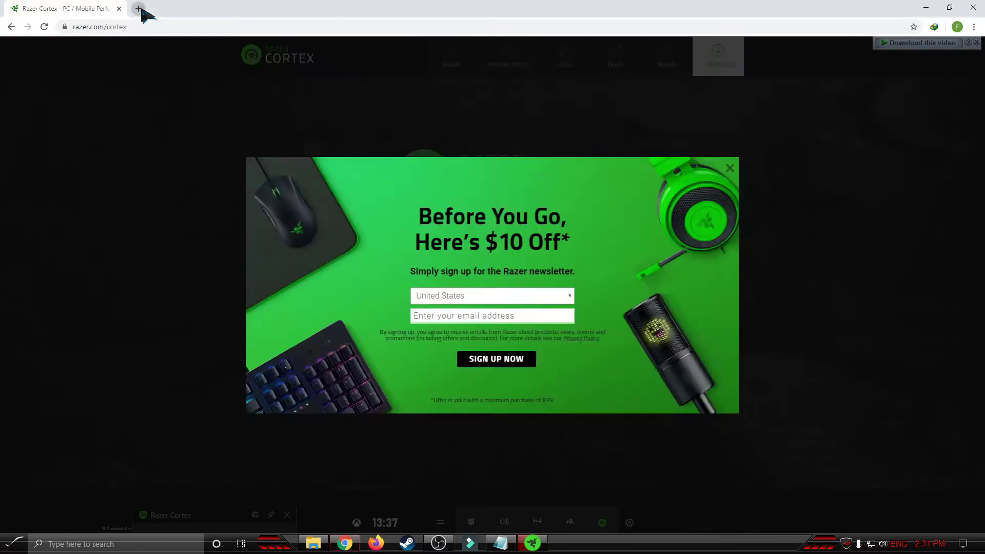
{"action": "type", "text": "fps ga"}
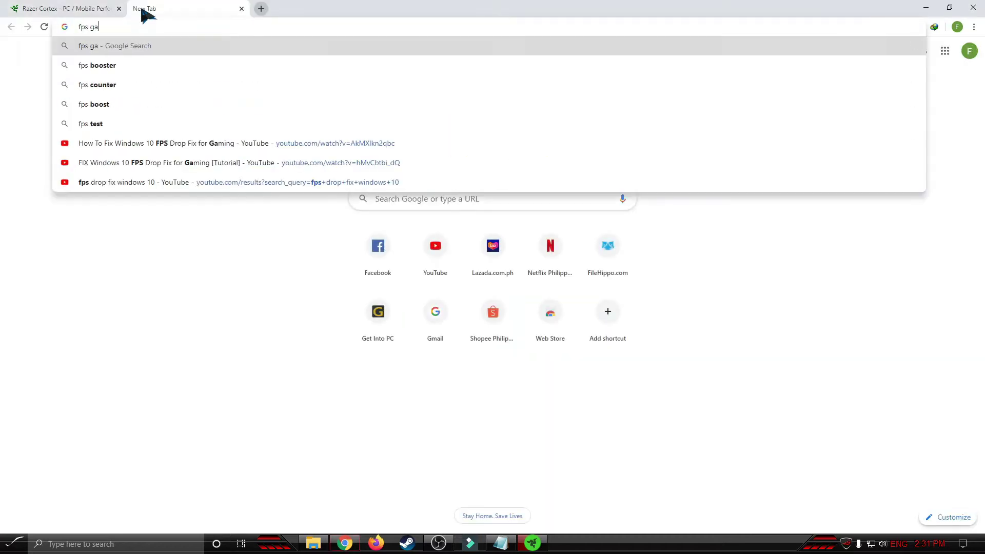
{"action": "type", "text": "m"}
{"action": "key", "text": "BackSpace"}
{"action": "type", "text": "m"}
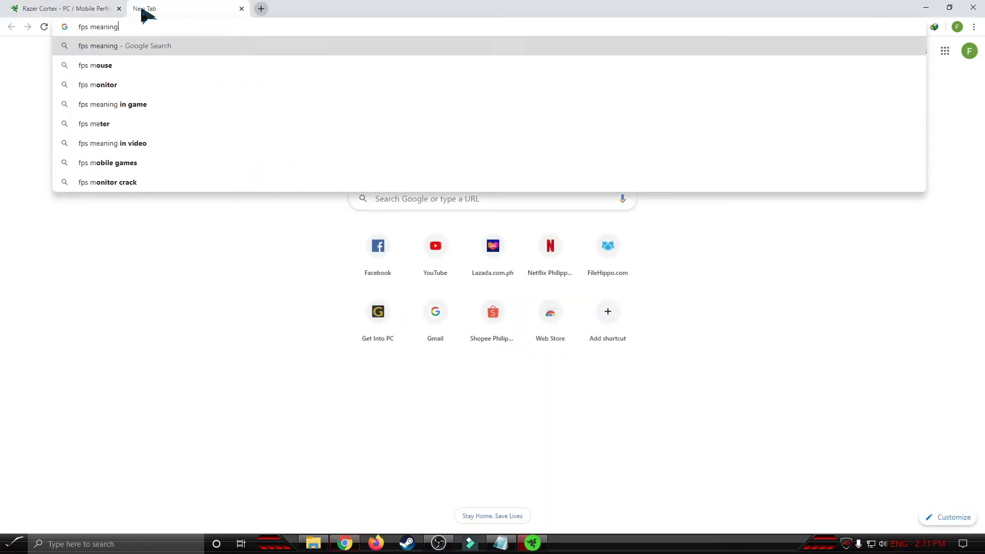
{"action": "type", "text": "eaning"}
{"action": "key", "text": "Return"}
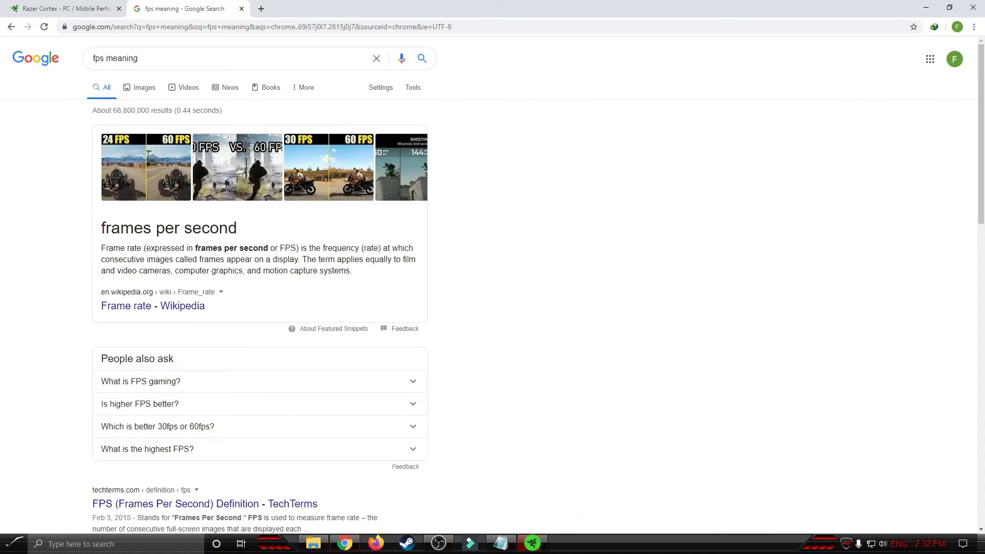
Step: Return to the desktop and finish the Razer installer with Launch Razer Cortex enabled
{"action": "left_click", "coordinate": [982, 543]}
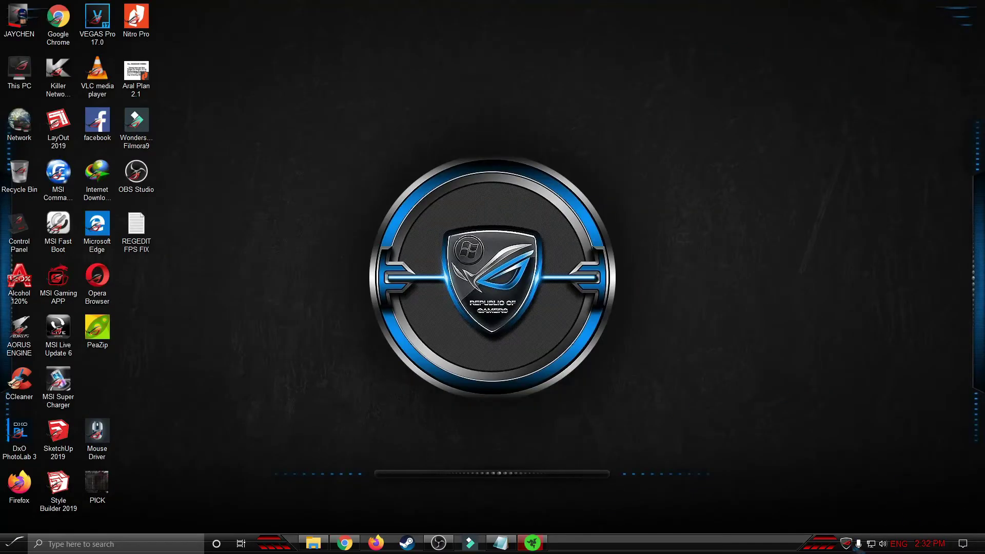
{"action": "left_click", "coordinate": [846, 544]}
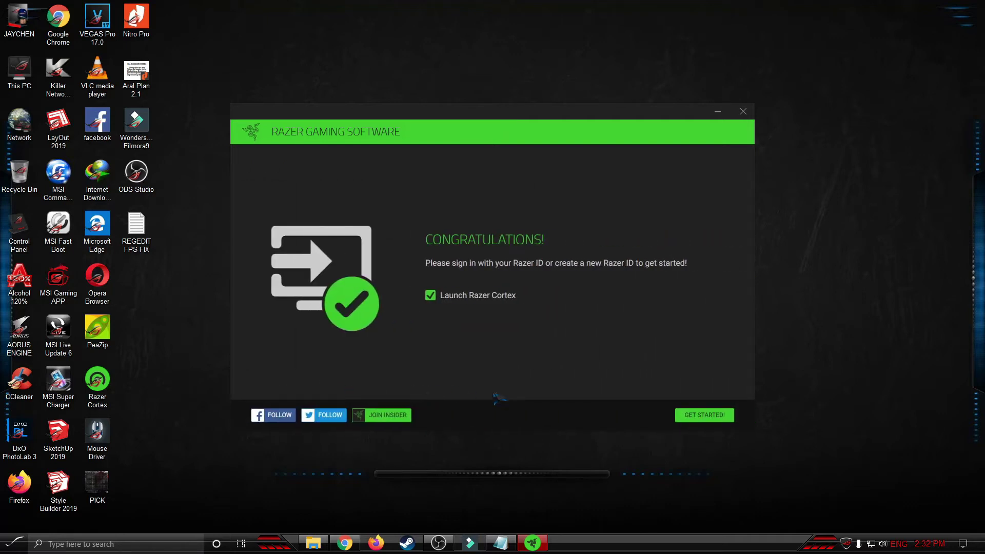
{"action": "left_click", "coordinate": [712, 416]}
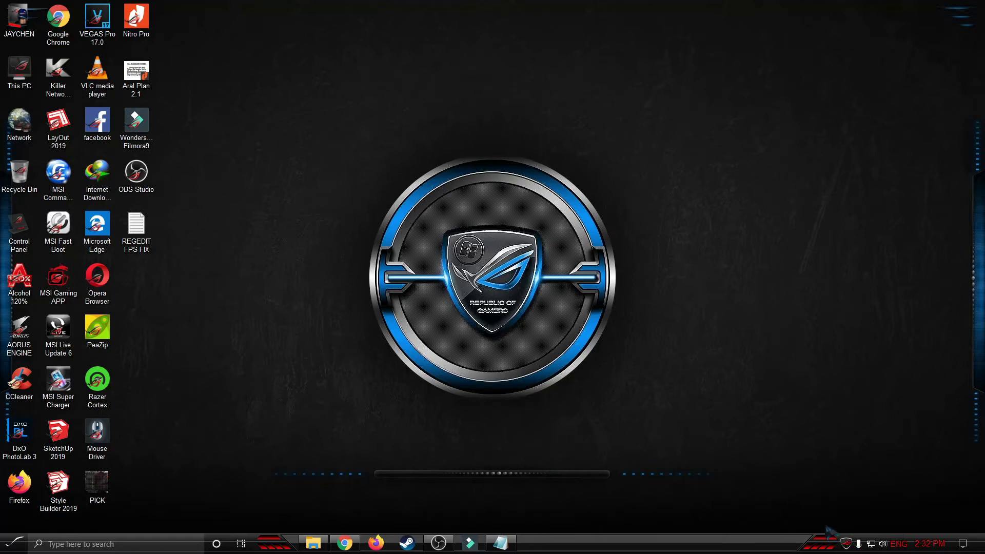
{"action": "left_click", "coordinate": [848, 544]}
{"action": "right_click", "coordinate": [305, 315]}
{"action": "left_click", "coordinate": [334, 363]}
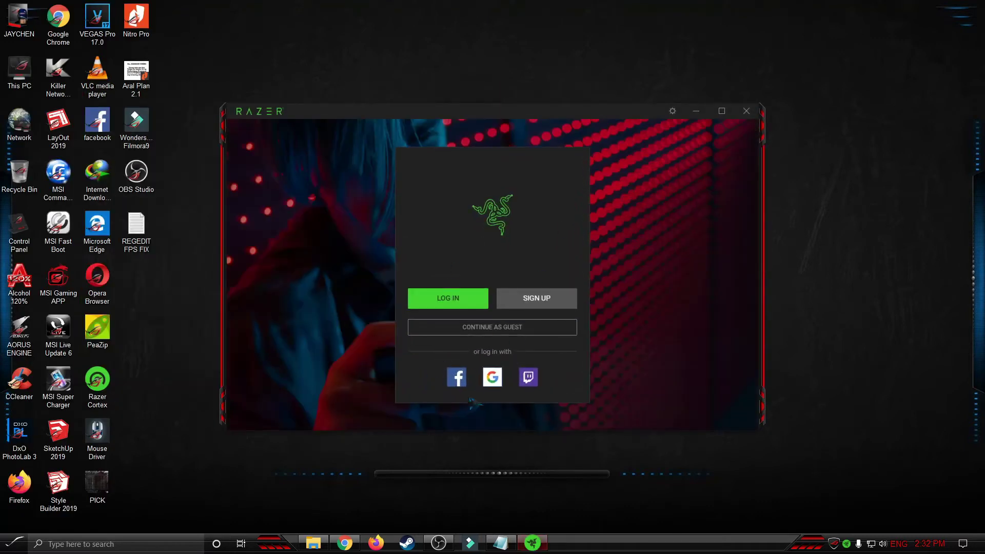
Step: Open the Razer ID log-in form on the Razer Cortex welcome screen
{"action": "left_click", "coordinate": [463, 380]}
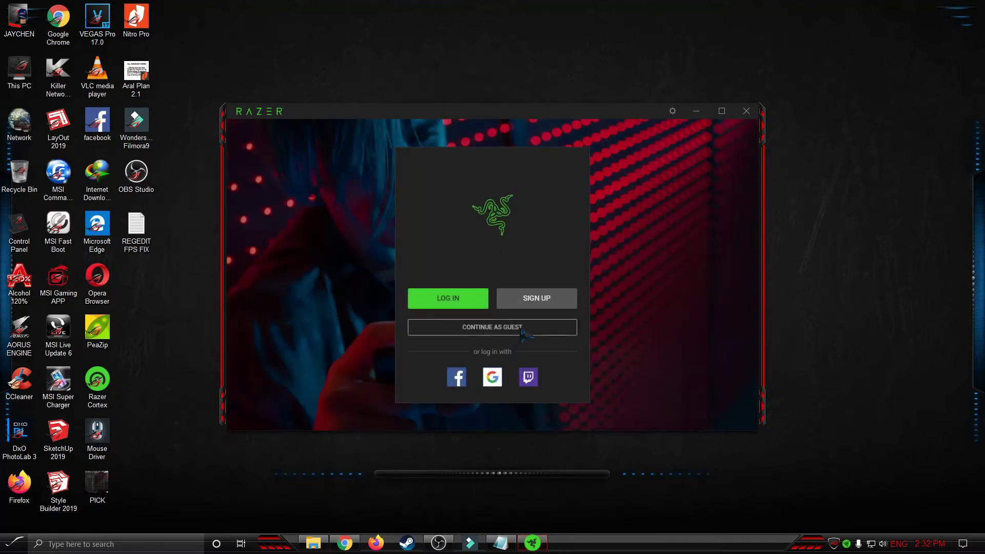
{"action": "left_click", "coordinate": [464, 303]}
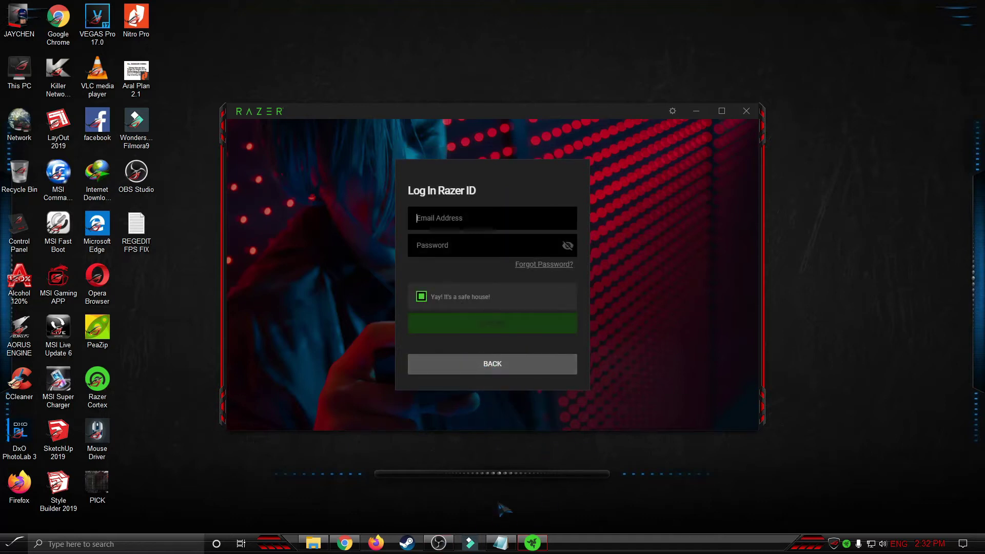
{"action": "left_click", "coordinate": [439, 542]}
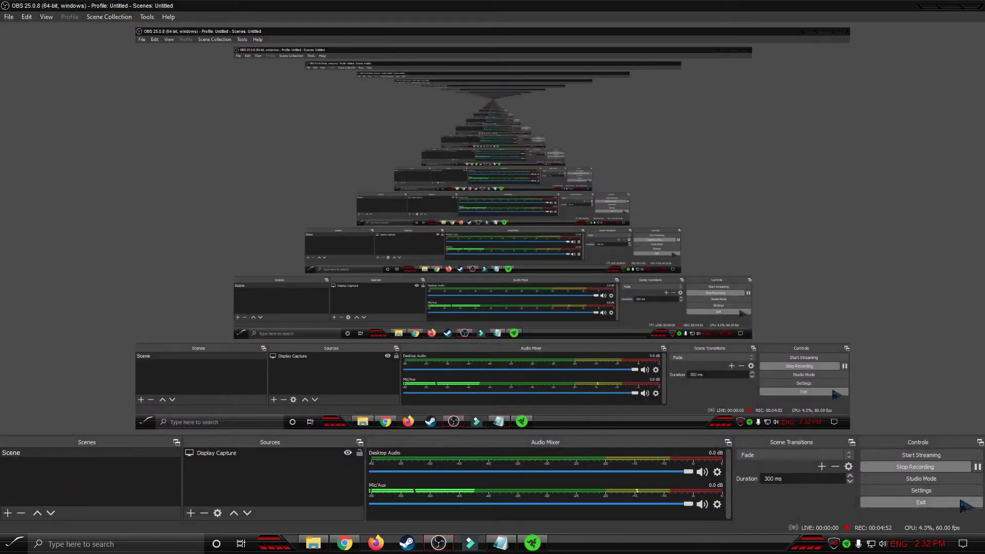
{"action": "left_click", "coordinate": [961, 502]}
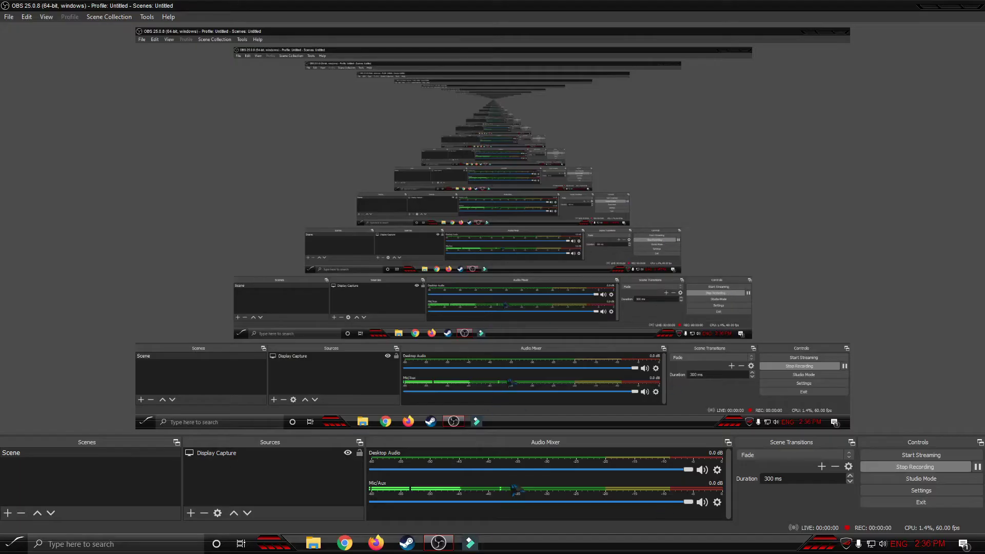
Step: Minimize the OBS window and refresh the desktop twice
{"action": "left_click", "coordinate": [444, 545]}
{"action": "right_click", "coordinate": [712, 280]}
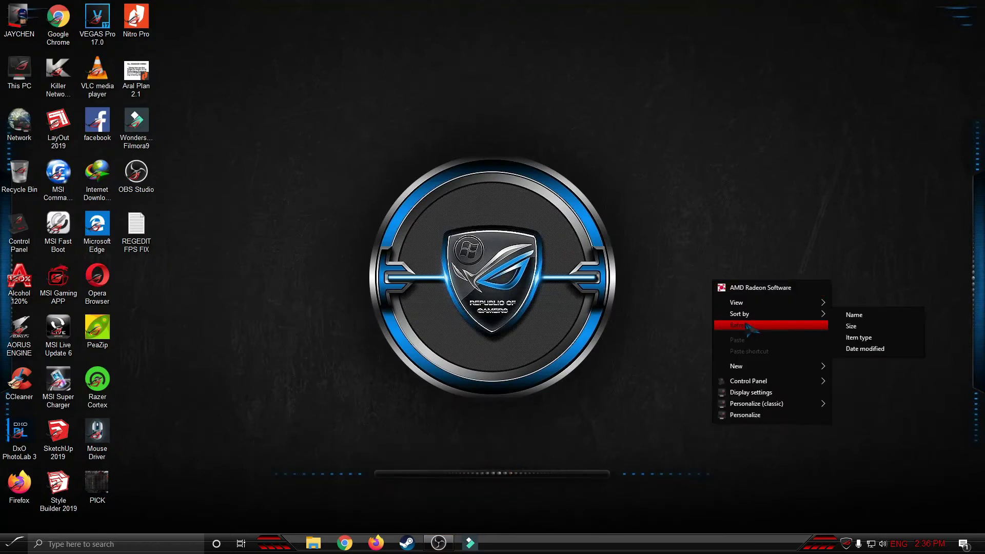
{"action": "left_click", "coordinate": [751, 330]}
{"action": "right_click", "coordinate": [497, 224]}
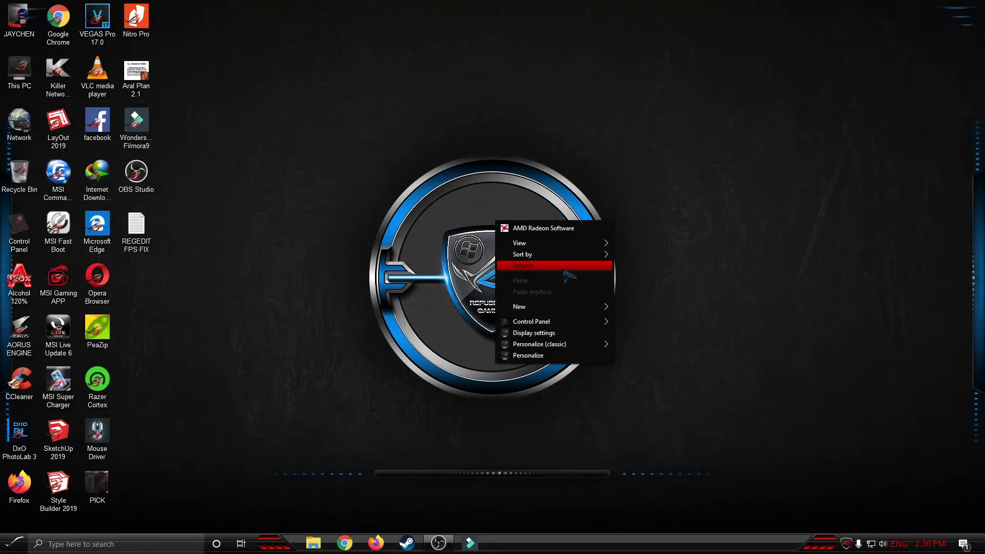
{"action": "left_click", "coordinate": [563, 268]}
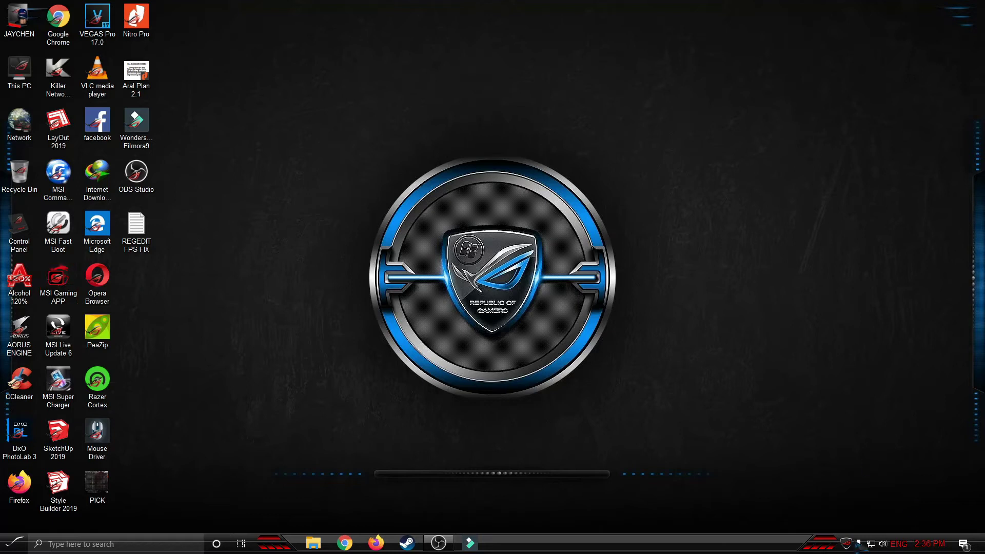
Step: Open the GIGABYTE graphics card utility and MSI Gaming App from the background apps, then minimize MSI Gaming App
{"action": "left_click", "coordinate": [845, 543]}
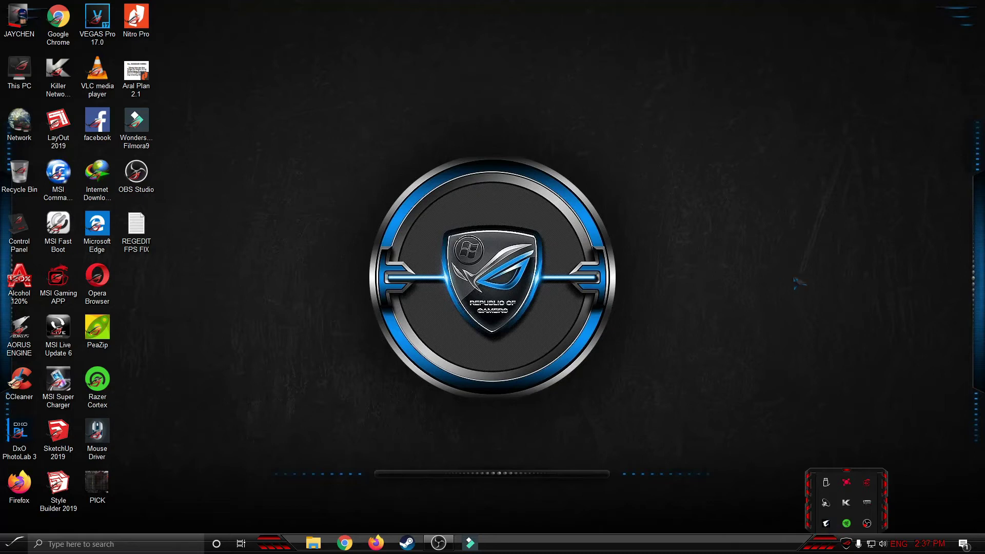
{"action": "left_click", "coordinate": [825, 524]}
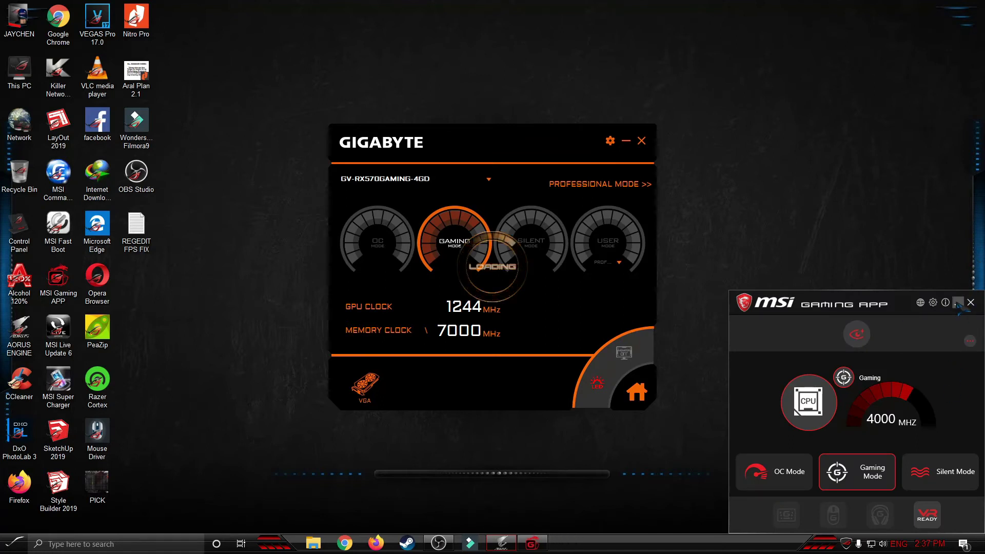
{"action": "left_click", "coordinate": [957, 303]}
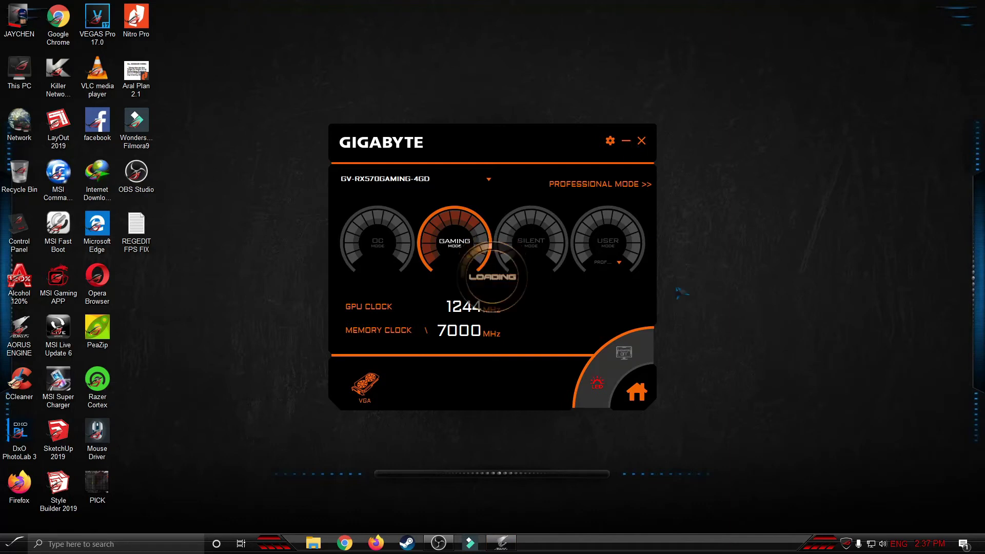
Step: Open the Games page of AMD Radeon Software and minimize the GIGABYTE utility
{"action": "left_click", "coordinate": [846, 544]}
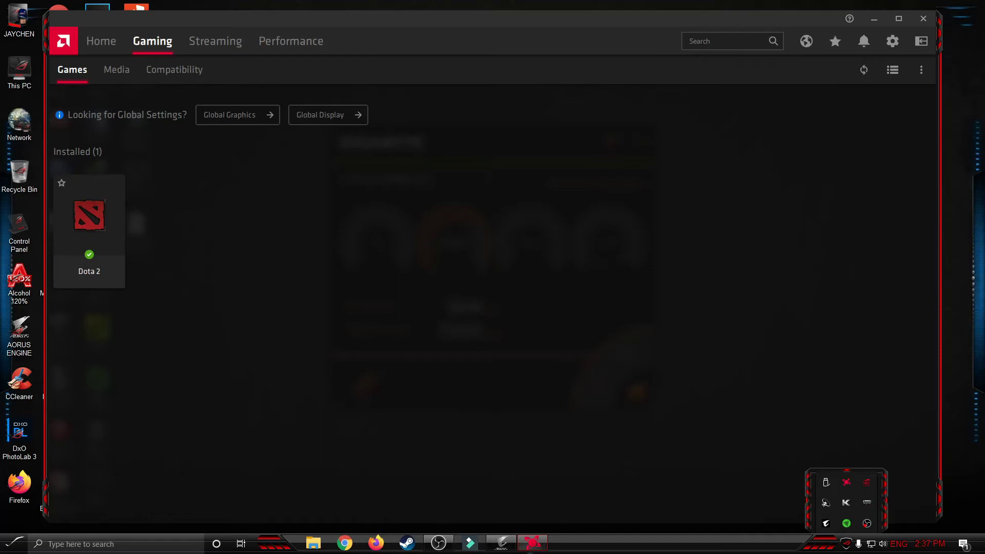
{"action": "left_click", "coordinate": [501, 542]}
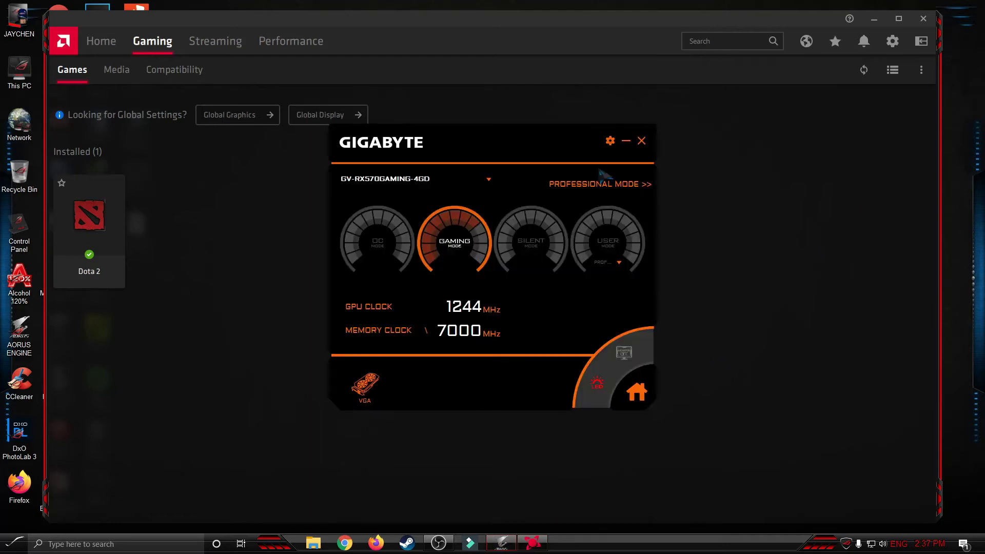
{"action": "left_click", "coordinate": [626, 140]}
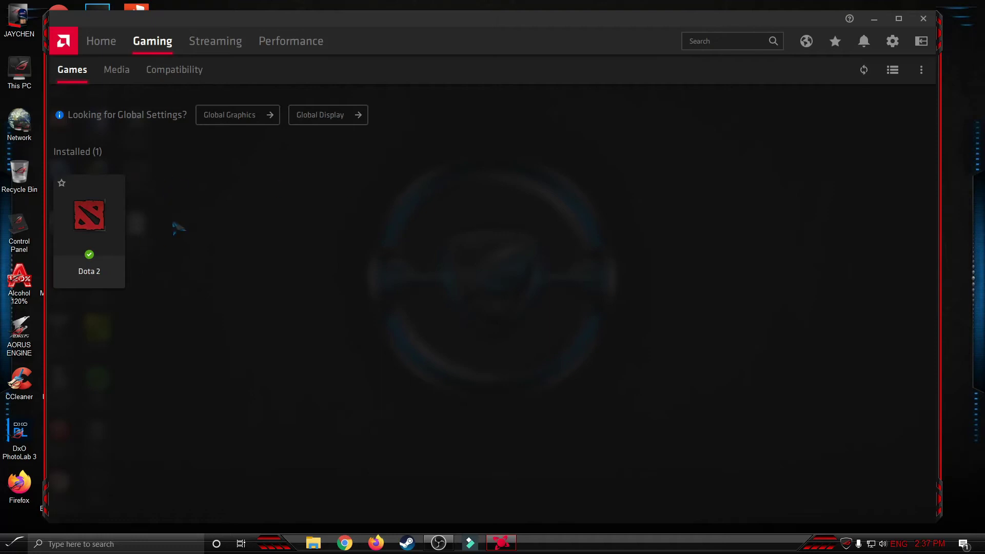
Step: Choose the eSports graphics profile for Dota 2 in AMD Radeon Software and launch the game
{"action": "left_click", "coordinate": [103, 204]}
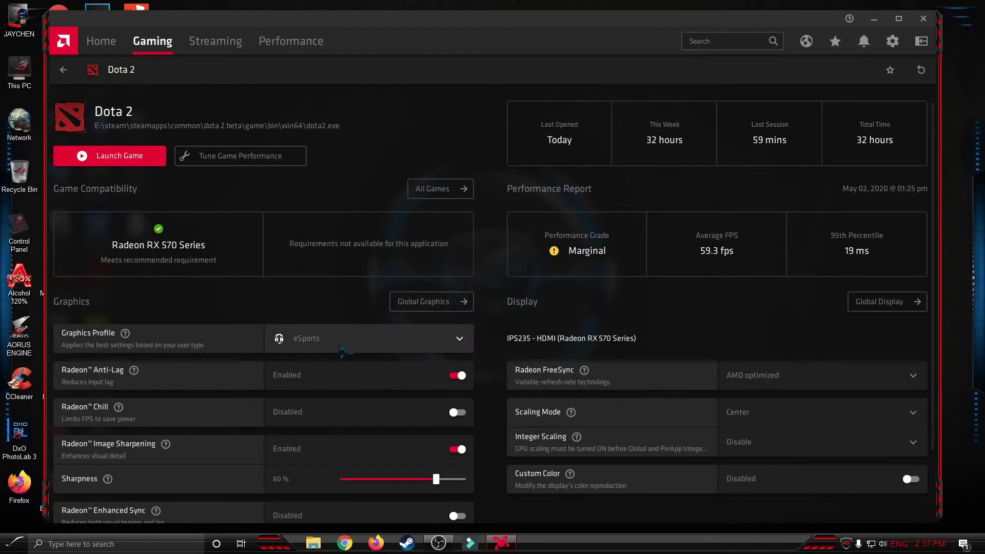
{"action": "left_click", "coordinate": [461, 341]}
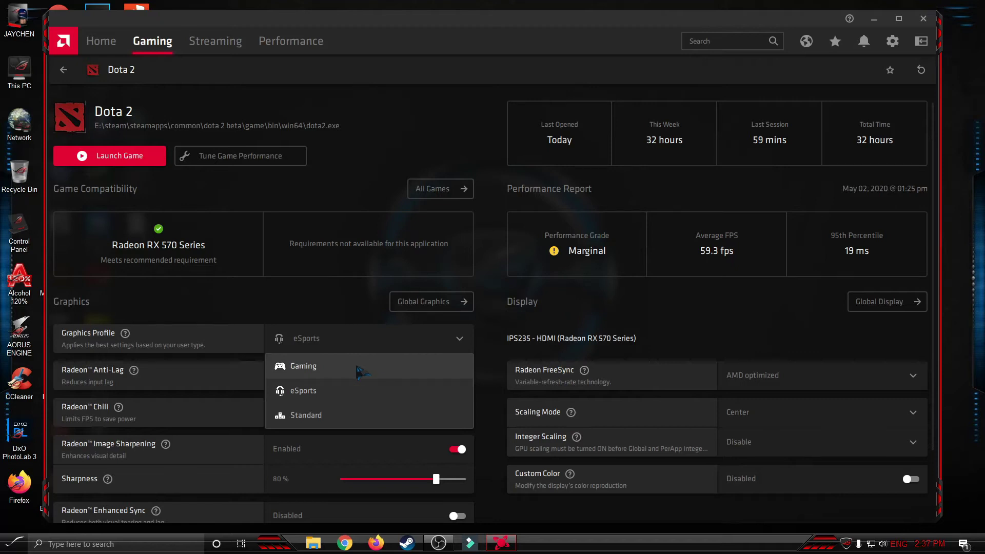
{"action": "left_click", "coordinate": [341, 395]}
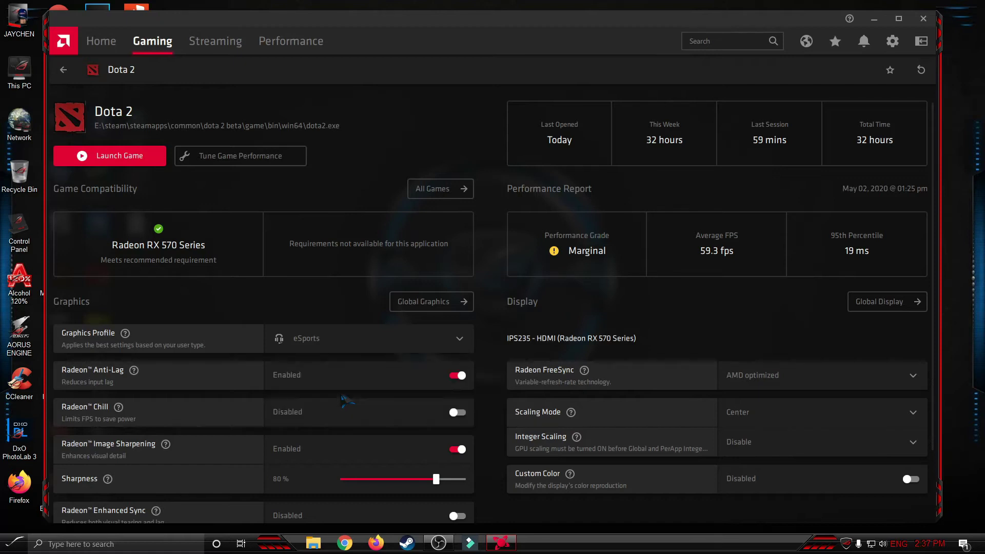
{"action": "left_click", "coordinate": [139, 162]}
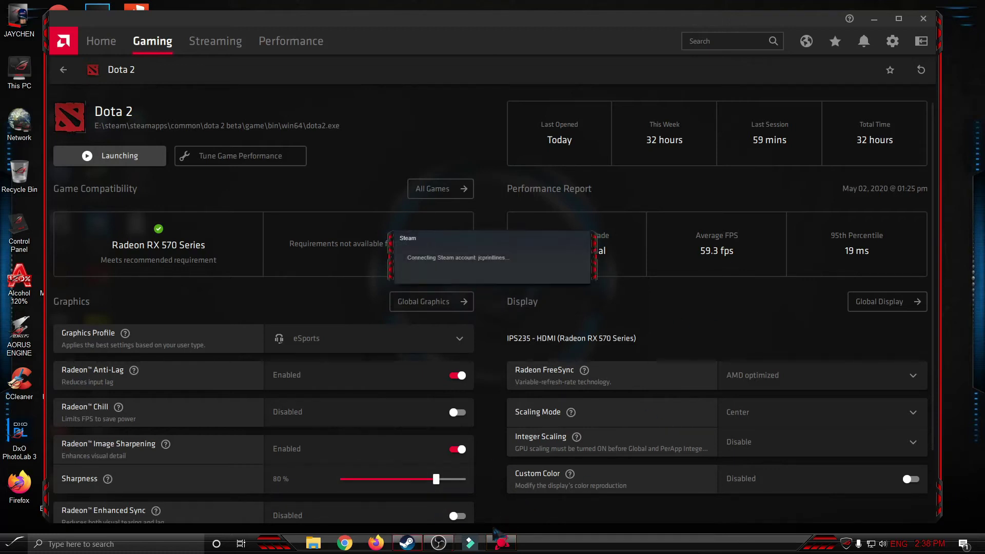
Step: Show the hidden background apps to reach Razer Central
{"action": "left_click", "coordinate": [848, 543]}
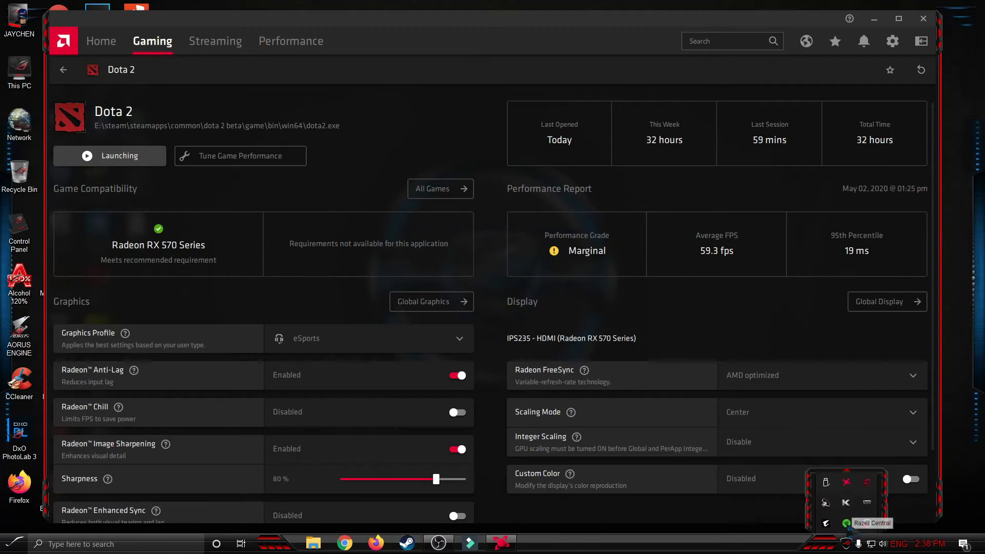